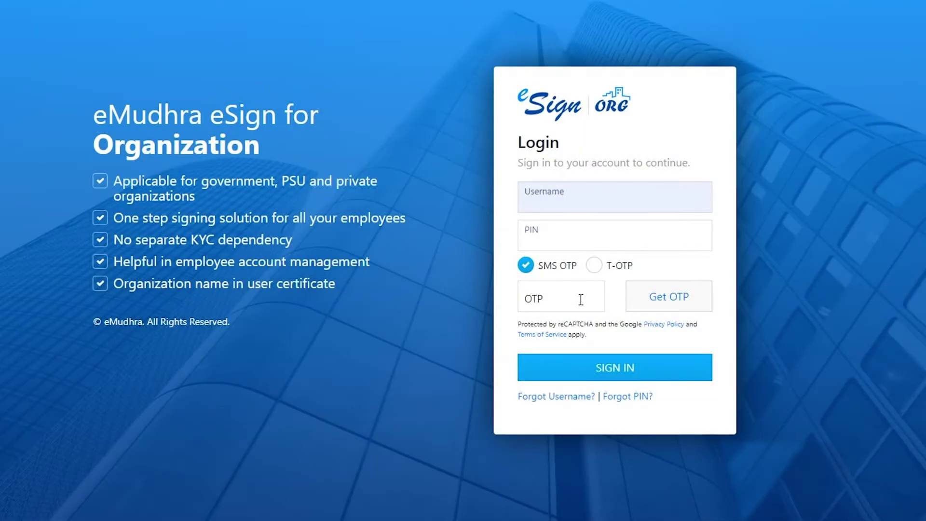
{"action": "type", "text": "Jasw"}
{"action": "type", "text": "ant"}
- Log in to the ORG portal using username, PIN and the SMS one-time password
{"action": "key", "text": "Tab"}
{"action": "type", "text": "******"}
{"action": "left_click", "coordinate": [647, 308]}
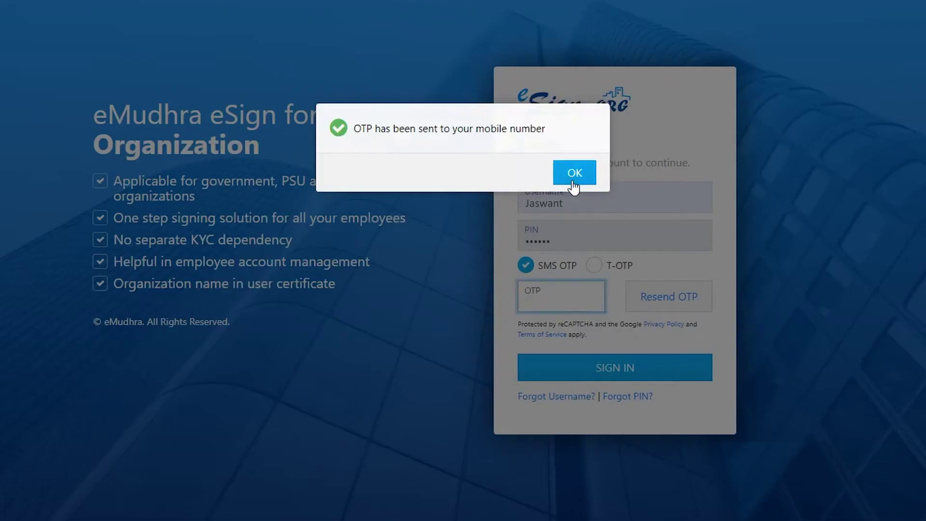
{"action": "left_click", "coordinate": [574, 172]}
{"action": "left_click", "coordinate": [548, 297]}
{"action": "type", "text": "*"}
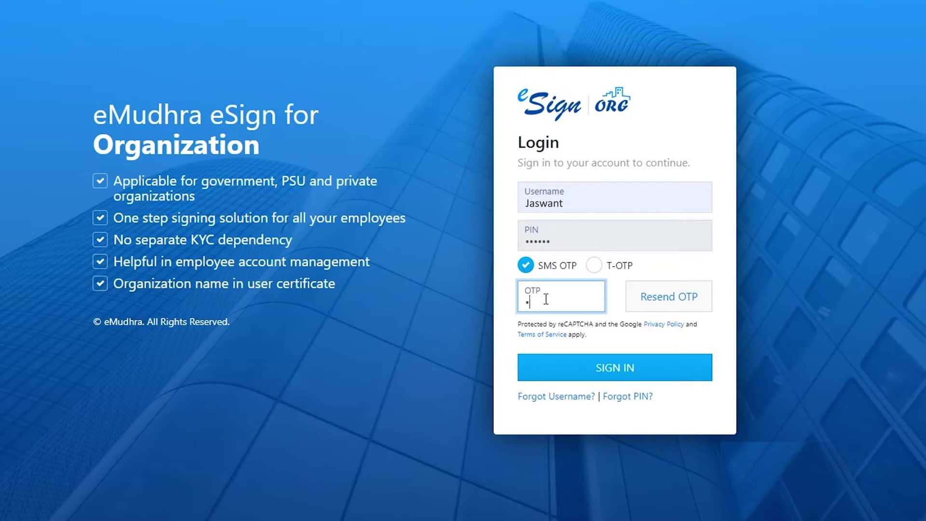
{"action": "type", "text": "*****"}
{"action": "left_click", "coordinate": [663, 370]}
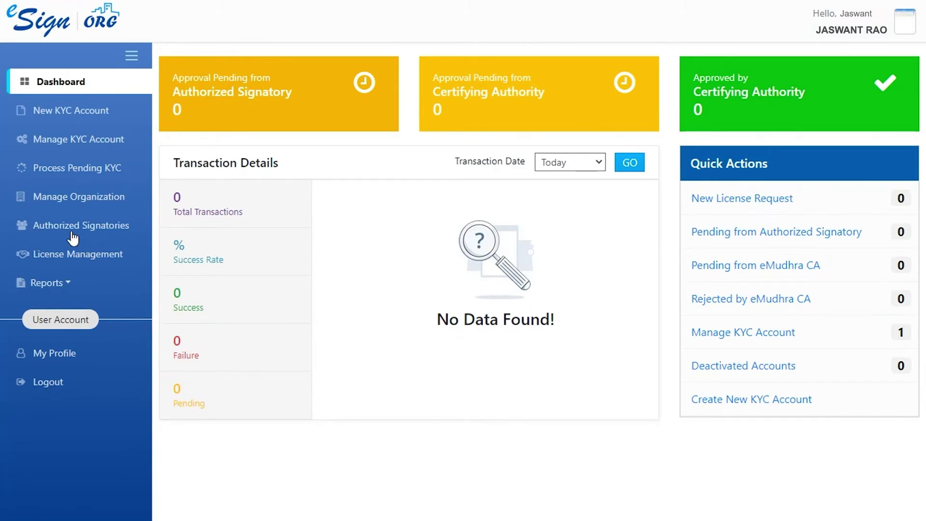
- View the new KYC account URL, then the organization details and its Authorized Signatory unit
{"action": "left_click", "coordinate": [94, 111]}
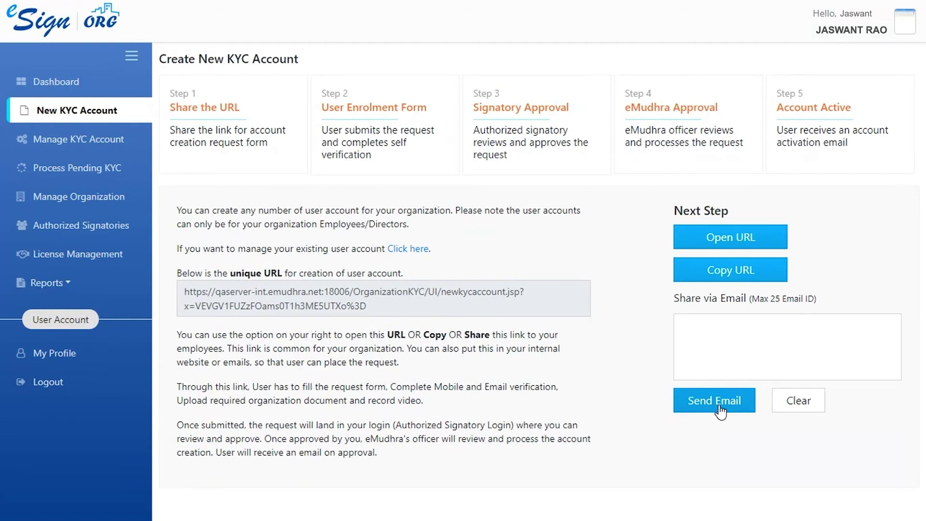
{"action": "left_click", "coordinate": [94, 197]}
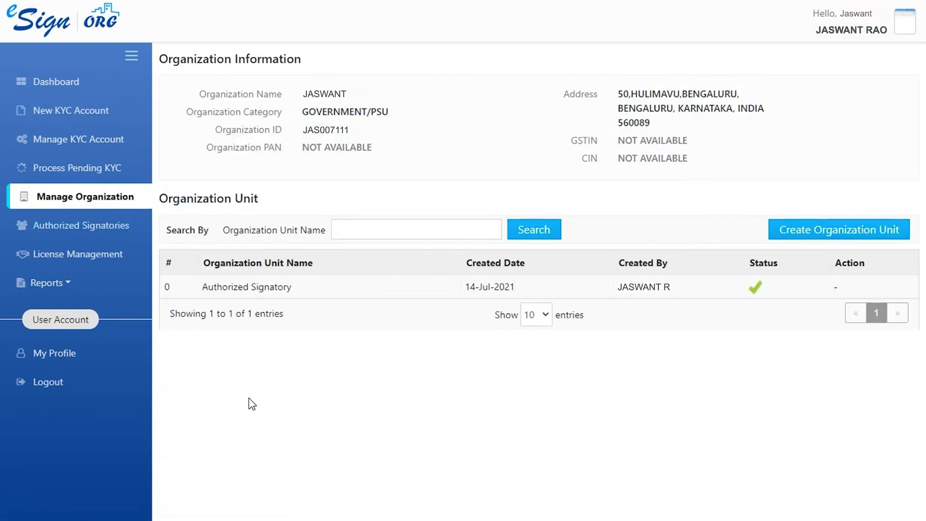
- List the approved authorized signatories and show the Create Authorized Signatory link
{"action": "left_click", "coordinate": [125, 230]}
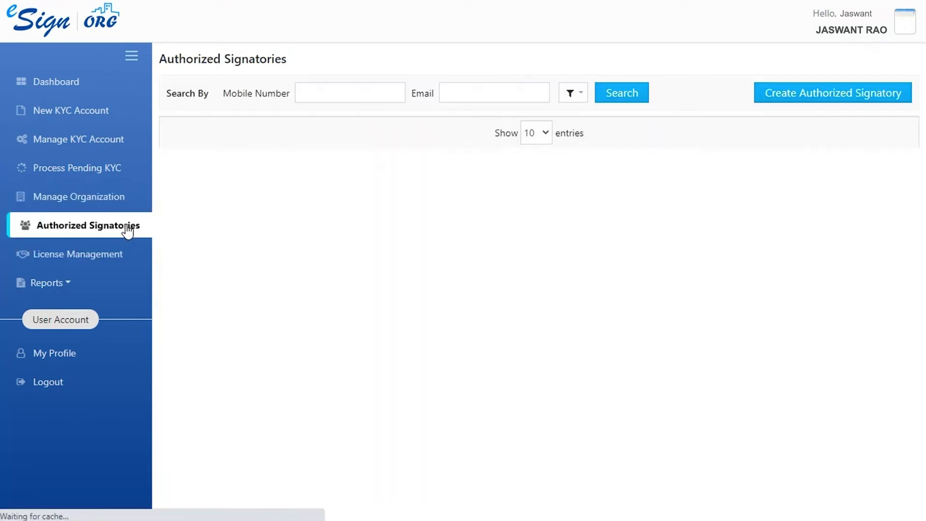
{"action": "left_click", "coordinate": [800, 101]}
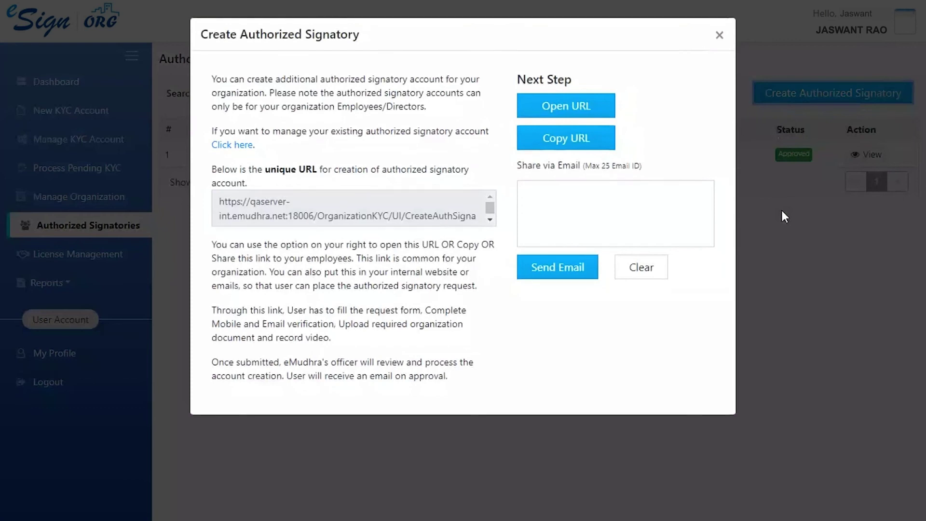